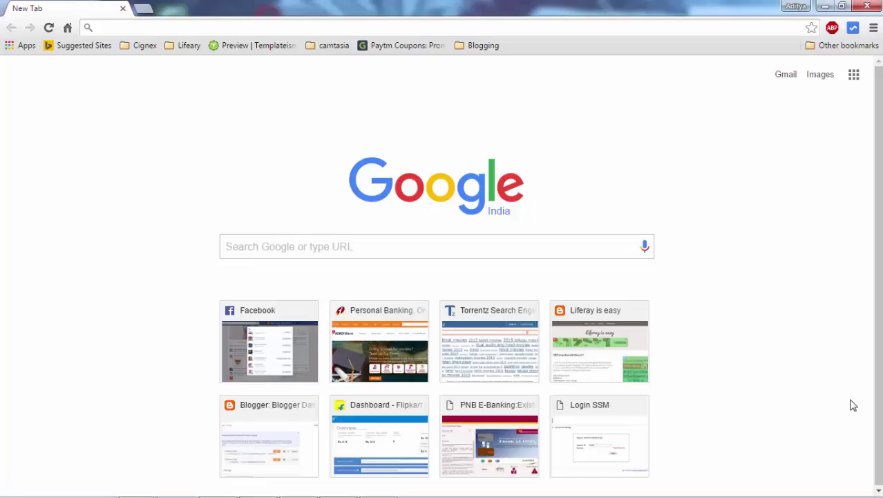
Sign in to Gmail with the account password and launch Google Drive from the apps grid.
{"action": "left_click", "coordinate": [783, 82]}
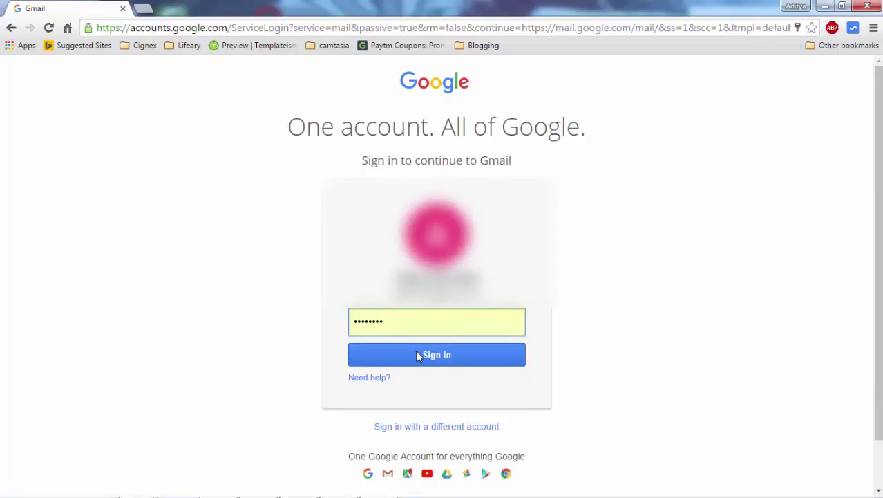
{"action": "left_click", "coordinate": [417, 358]}
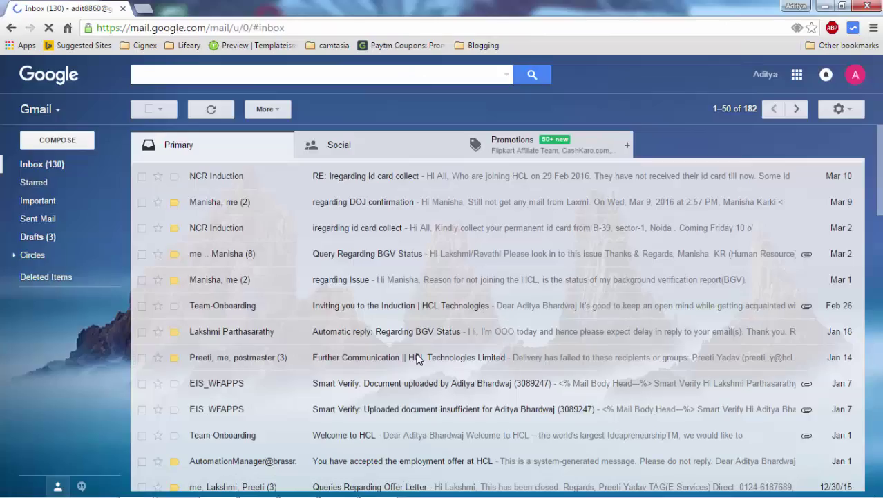
{"action": "left_click", "coordinate": [798, 76]}
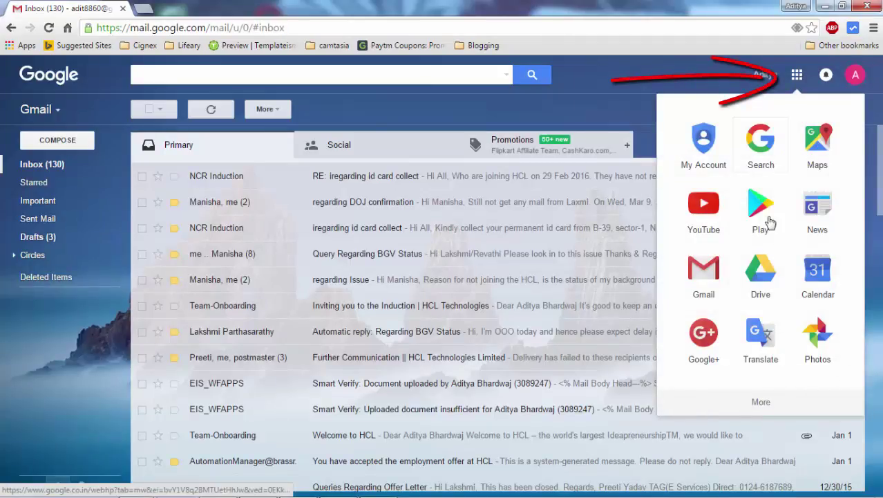
{"action": "left_click", "coordinate": [768, 275]}
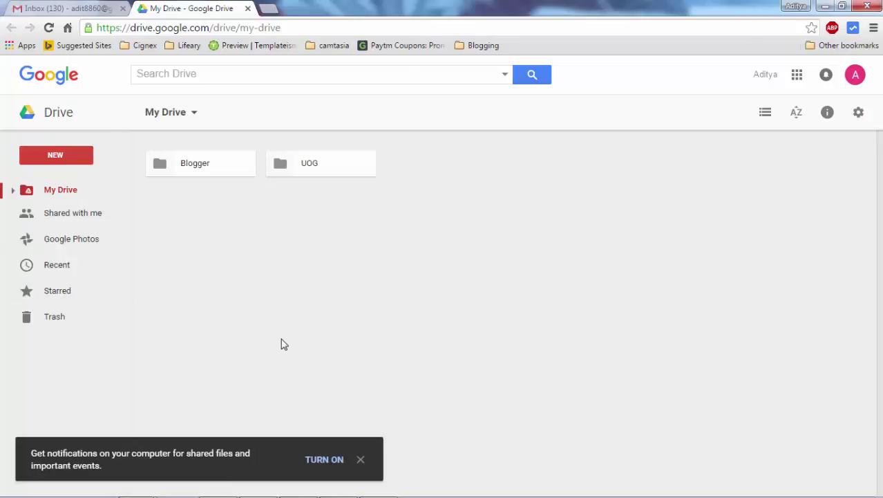
Create a new folder named 'For Testing' in My Drive.
{"action": "left_click", "coordinate": [360, 459]}
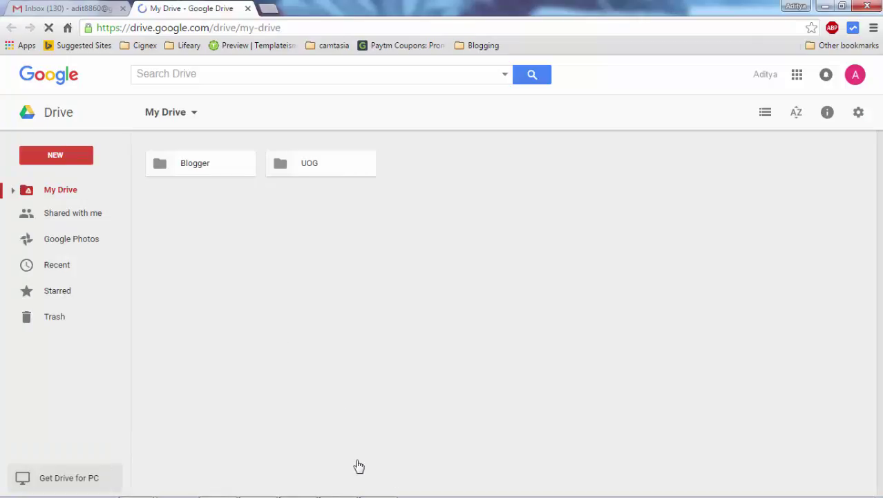
{"action": "left_click", "coordinate": [56, 161]}
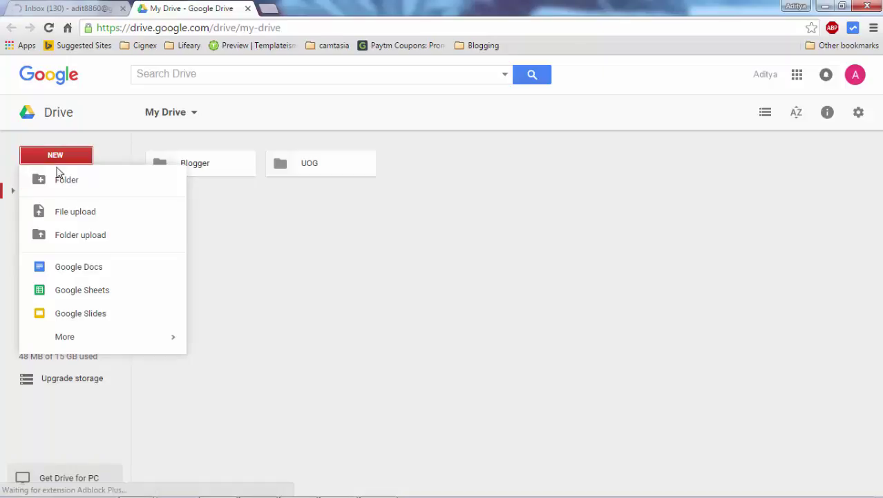
{"action": "left_click", "coordinate": [60, 181]}
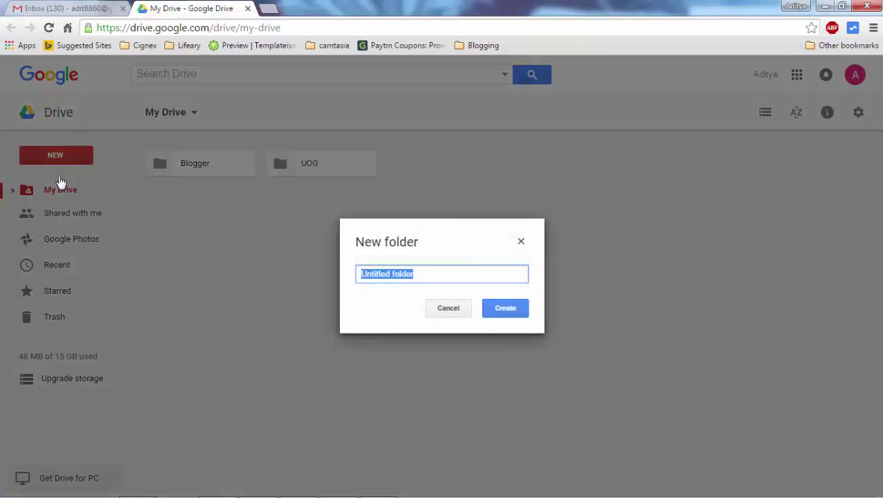
{"action": "key", "text": "BackSpace"}
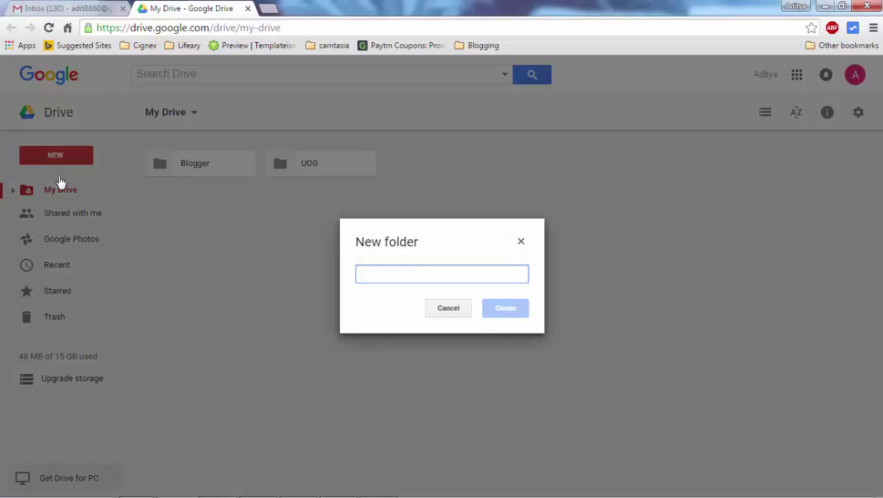
{"action": "type", "text": "For Te"}
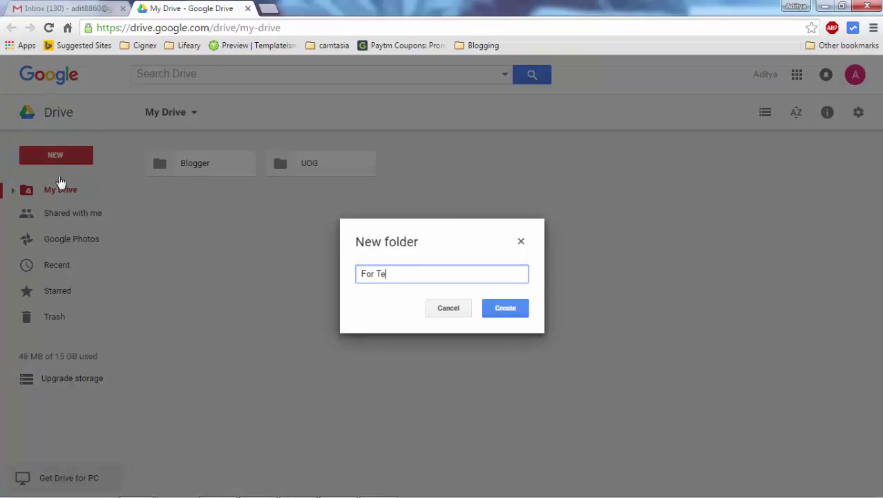
{"action": "type", "text": "sting"}
{"action": "left_click", "coordinate": [505, 309]}
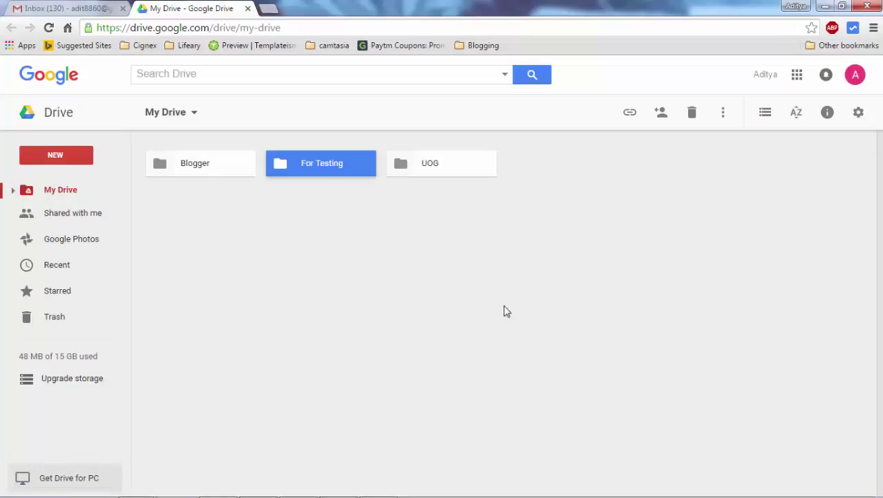
{"action": "left_click", "coordinate": [505, 311]}
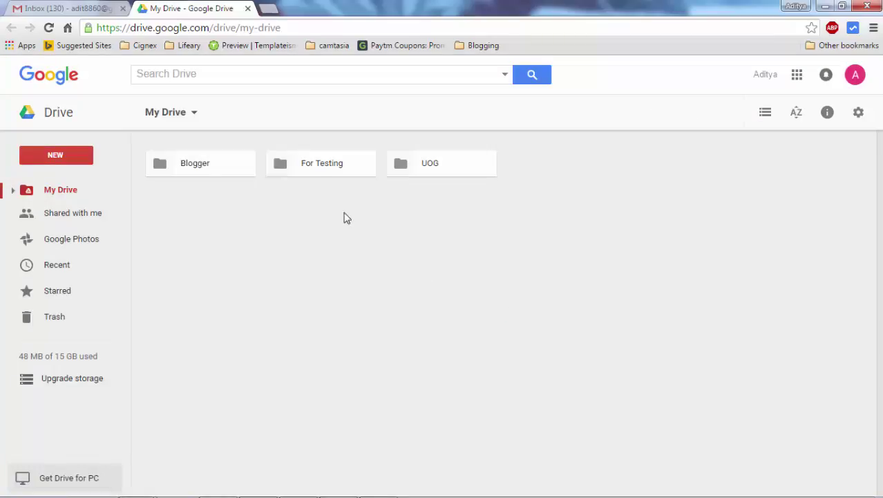
Inside the For Testing folder, upload the SCJP Sun Certified Programmer PDF.
{"action": "double_click", "coordinate": [317, 167]}
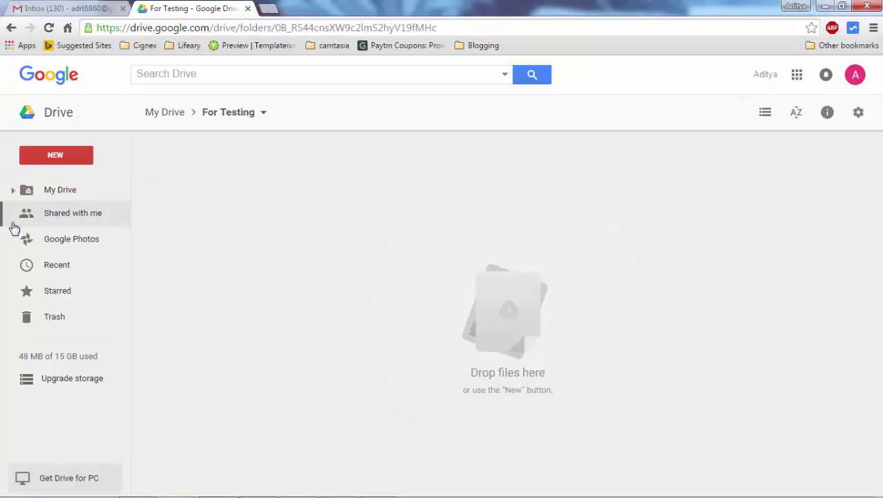
{"action": "left_click", "coordinate": [59, 159]}
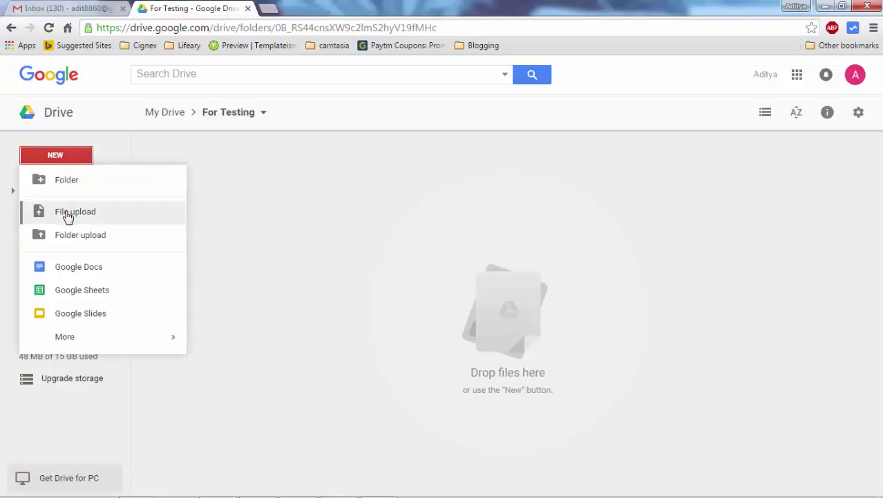
{"action": "left_click", "coordinate": [68, 214]}
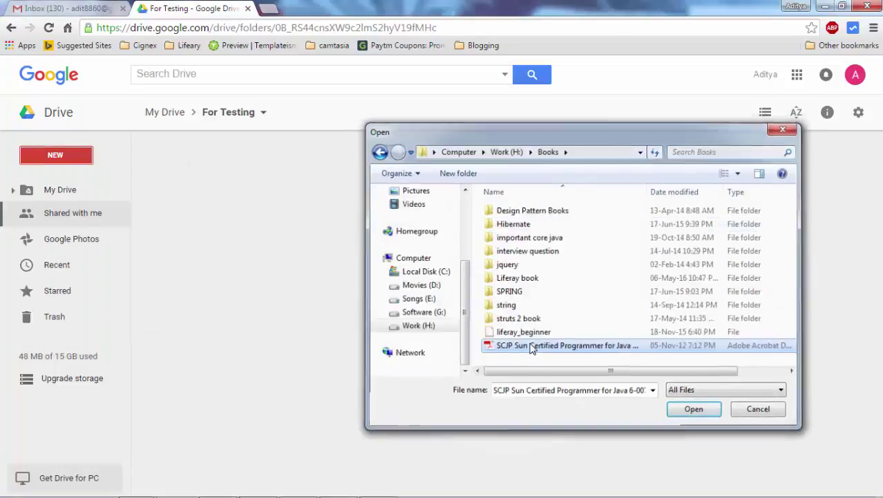
{"action": "double_click", "coordinate": [531, 346]}
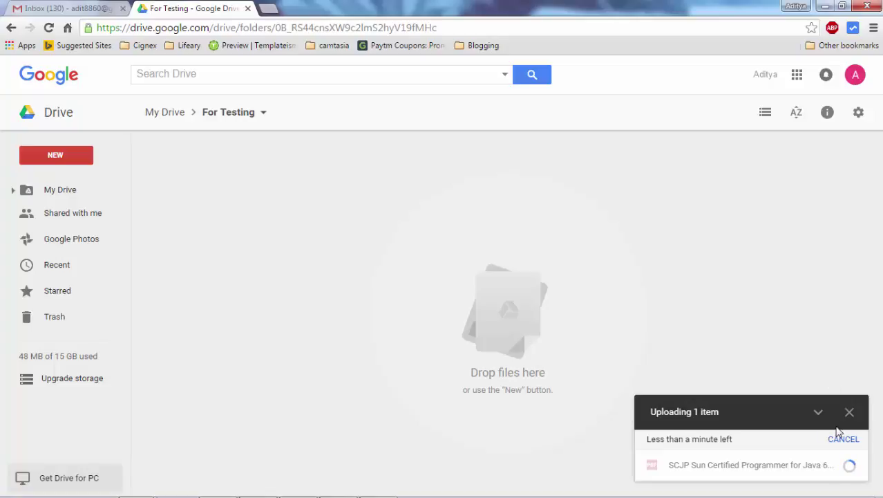
Upload pet-dick-2.gif into the For Testing folder as well.
{"action": "left_click", "coordinate": [49, 161]}
{"action": "left_click", "coordinate": [69, 218]}
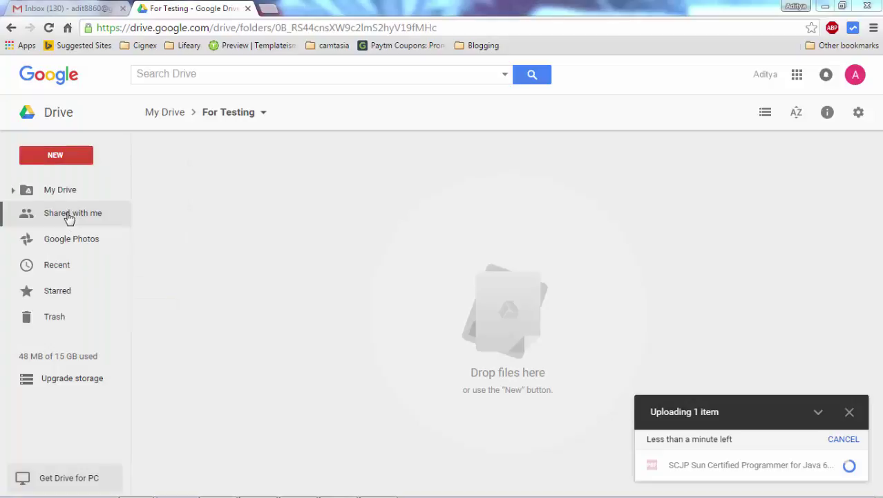
{"action": "double_click", "coordinate": [511, 339]}
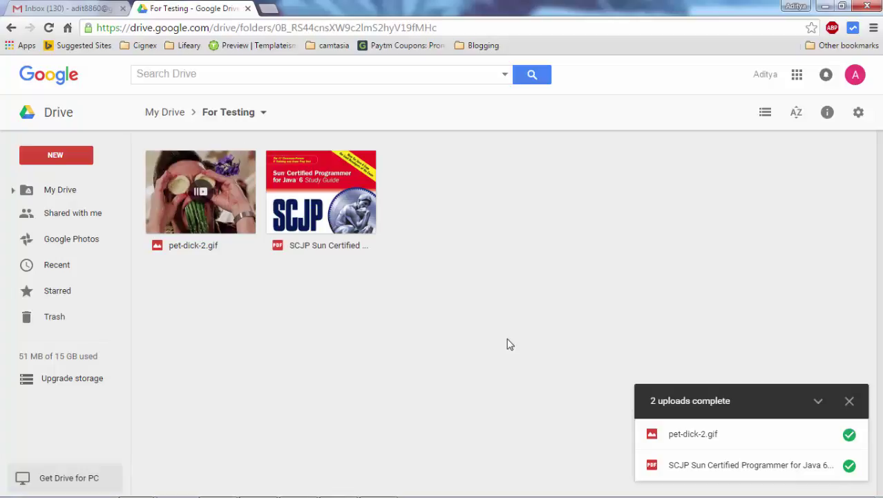
Download pet-dick-2.gif to the computer, then bring up its Share with others dialog.
{"action": "left_click", "coordinate": [849, 402]}
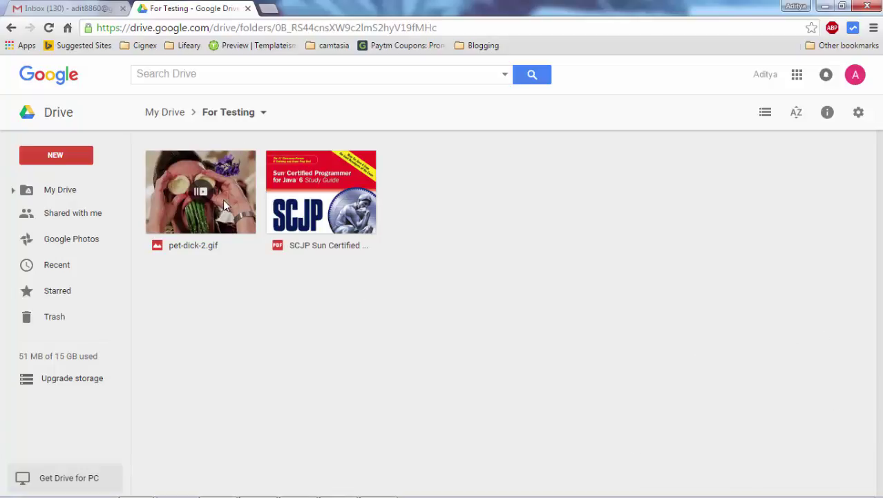
{"action": "left_click", "coordinate": [218, 198]}
{"action": "right_click", "coordinate": [218, 198]}
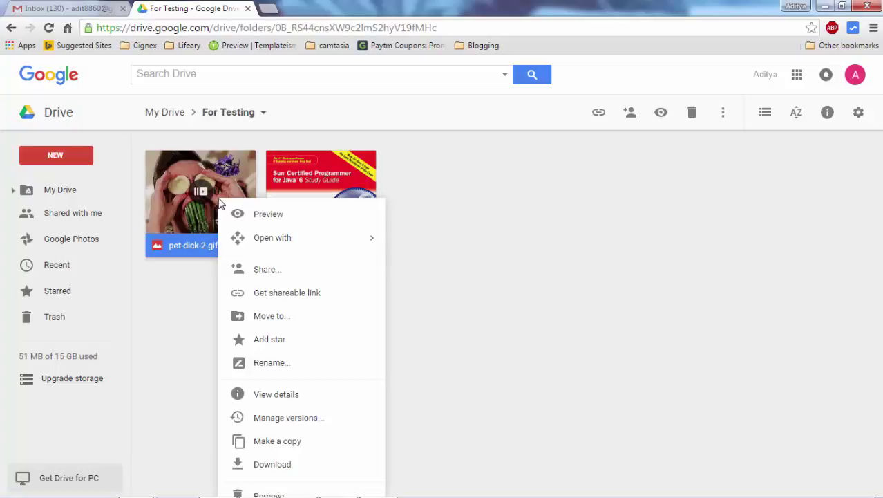
{"action": "left_click", "coordinate": [271, 465]}
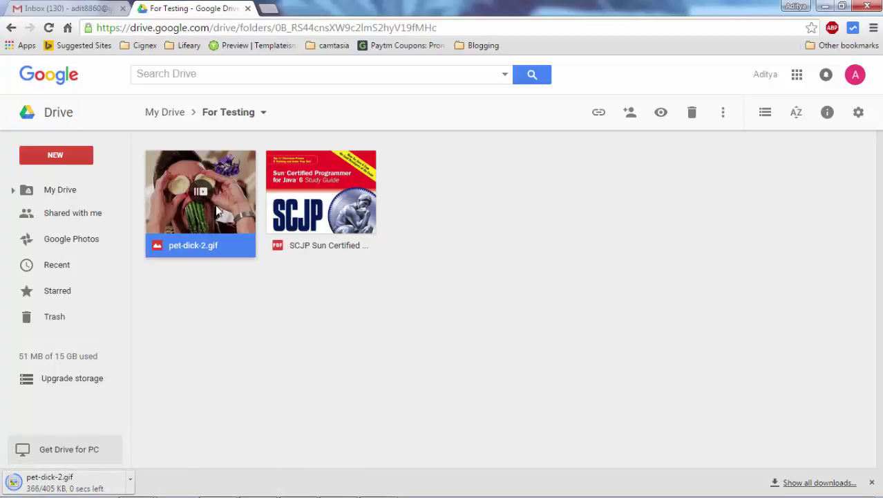
{"action": "right_click", "coordinate": [217, 210]}
{"action": "left_click", "coordinate": [273, 219]}
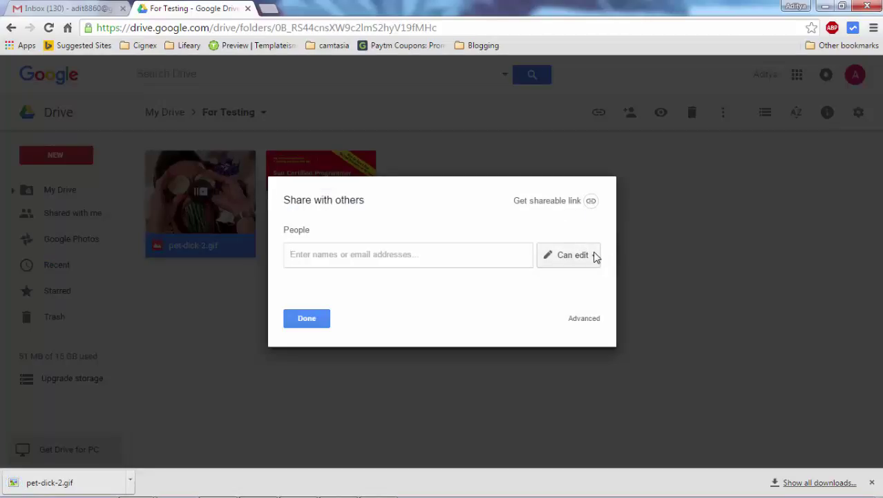
Share pet-dick-2.gif with the recipient's e-mail address using Can view permission.
{"action": "left_click", "coordinate": [596, 256]}
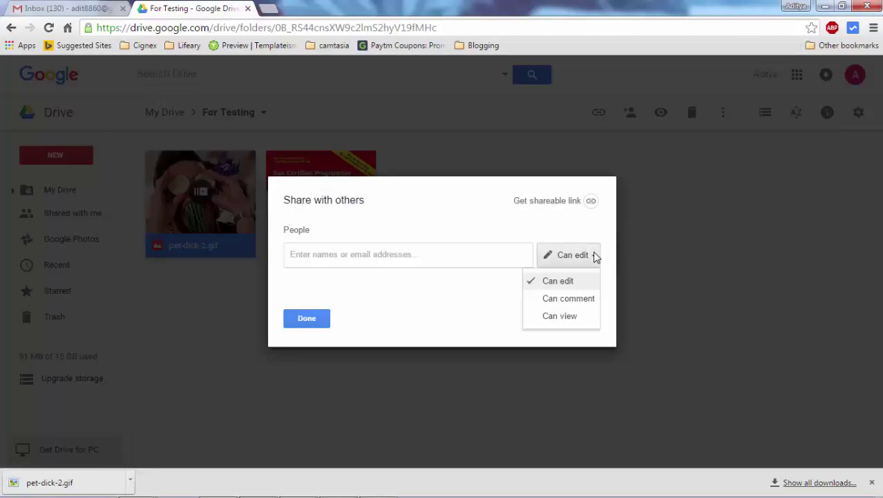
{"action": "left_click", "coordinate": [565, 316]}
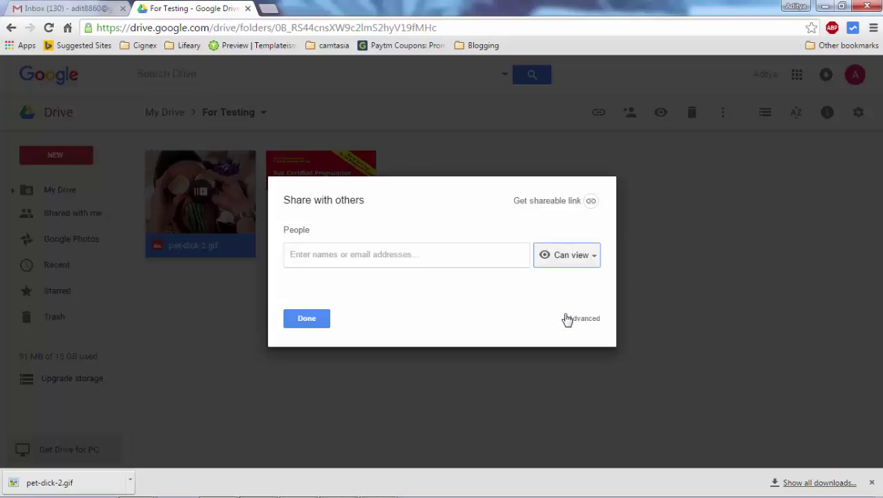
{"action": "left_click", "coordinate": [365, 256]}
{"action": "type", "text": "@"}
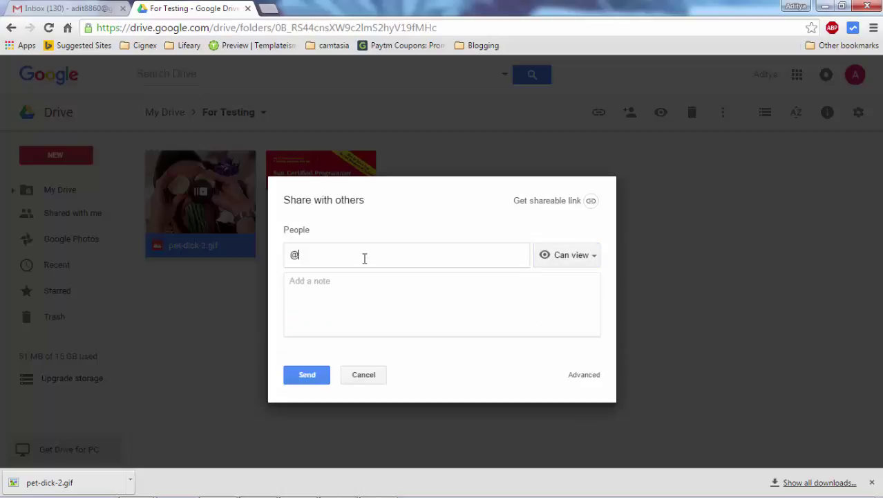
{"action": "type", "text": "gmail"}
{"action": "left_click", "coordinate": [304, 322]}
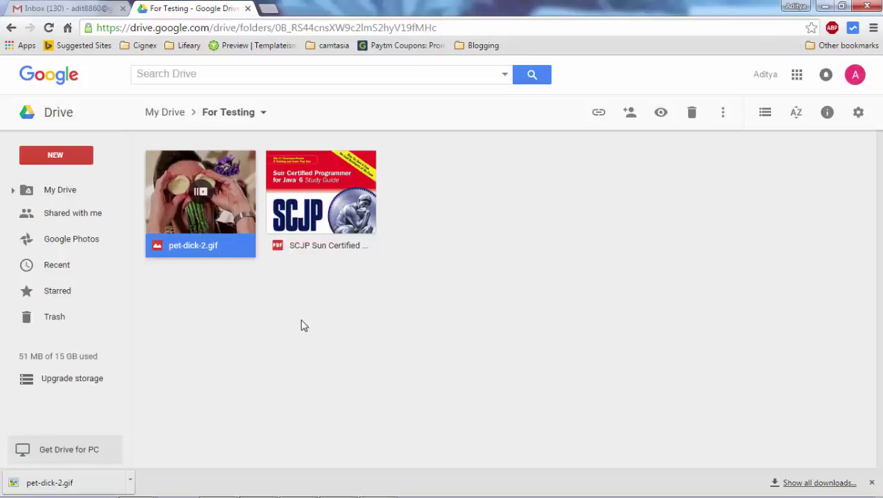